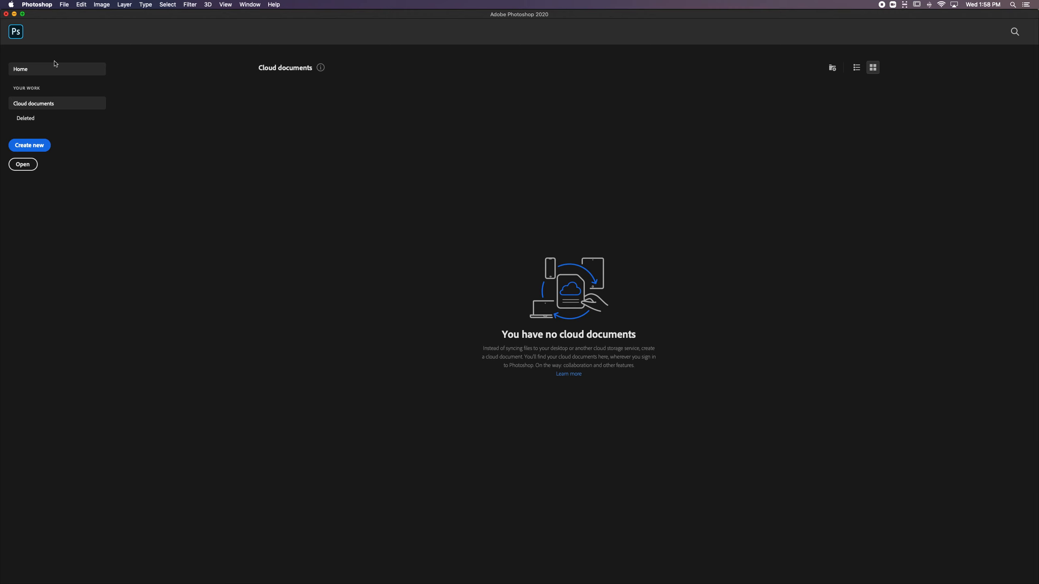
Open the desktop folder "untitled folder 3" and resize its window so the image files are visible
left_click(13, 14)
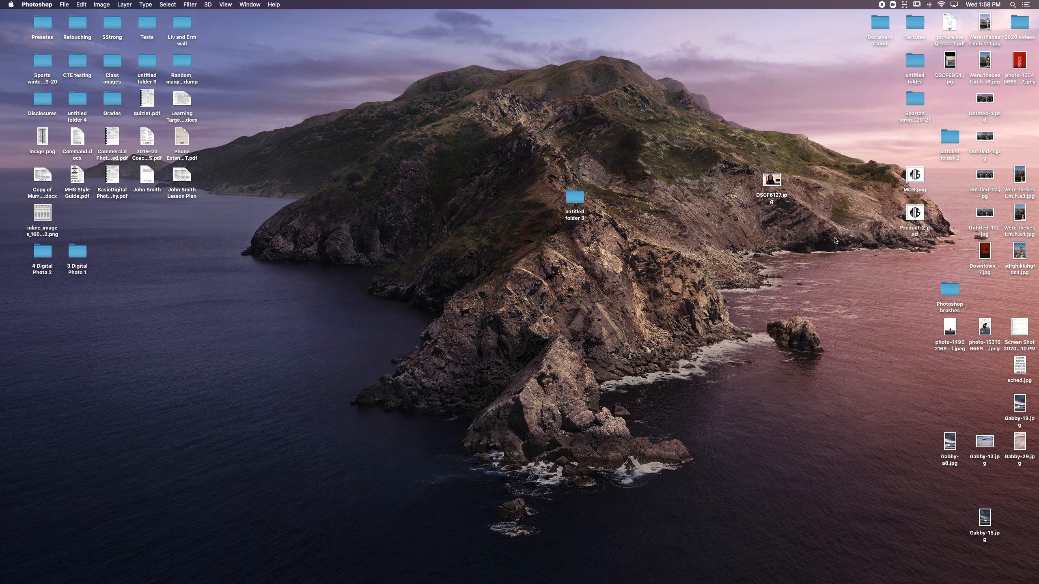
double_click(579, 197)
left_click_drag(502, 183, 510, 139)
left_click(530, 193)
left_click_drag(575, 116, 586, 140)
left_click_drag(684, 307, 788, 295)
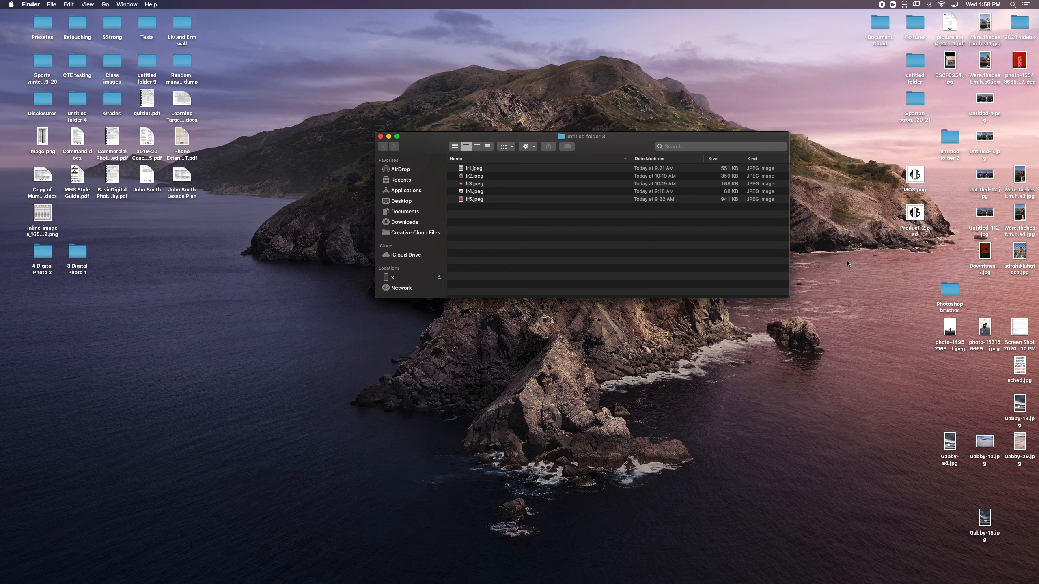
Preview lr1.jpeg, open it in Adobe Photoshop 2020 and duplicate its Background layer
left_click(500, 172)
key("space")
key("space")
right_click(499, 172)
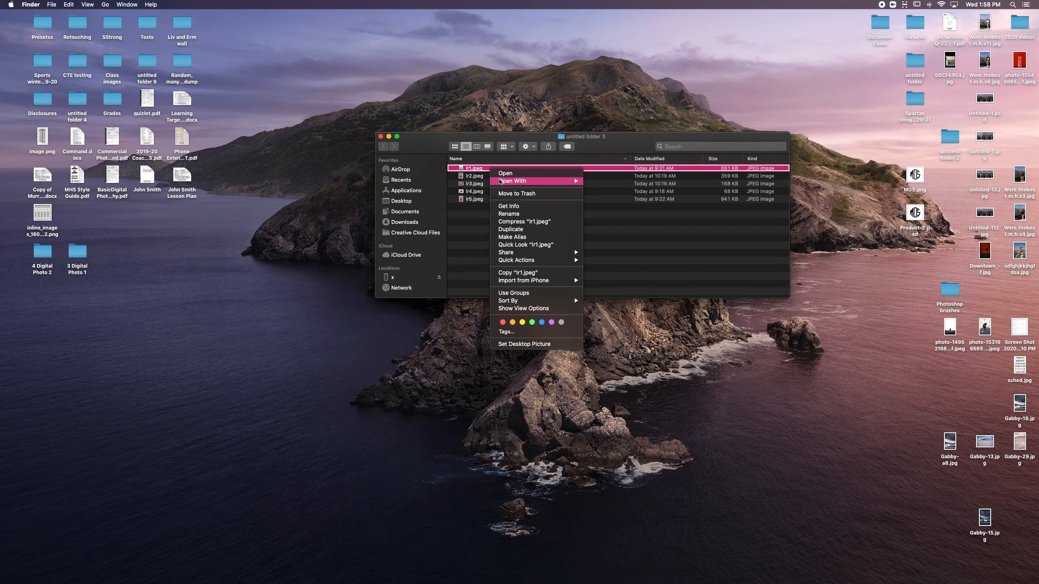
mouse_move(500, 181)
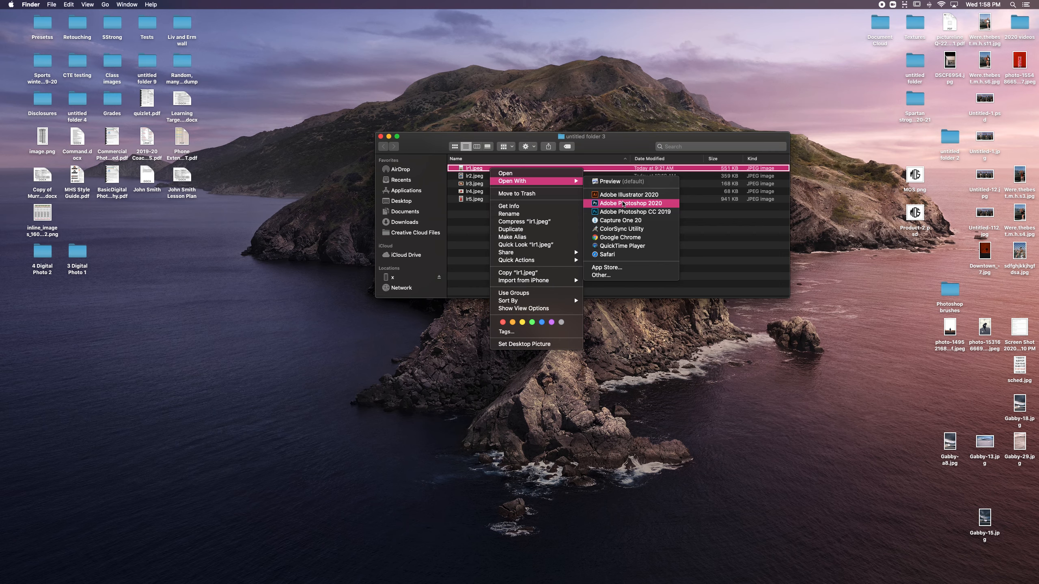
left_click(623, 203)
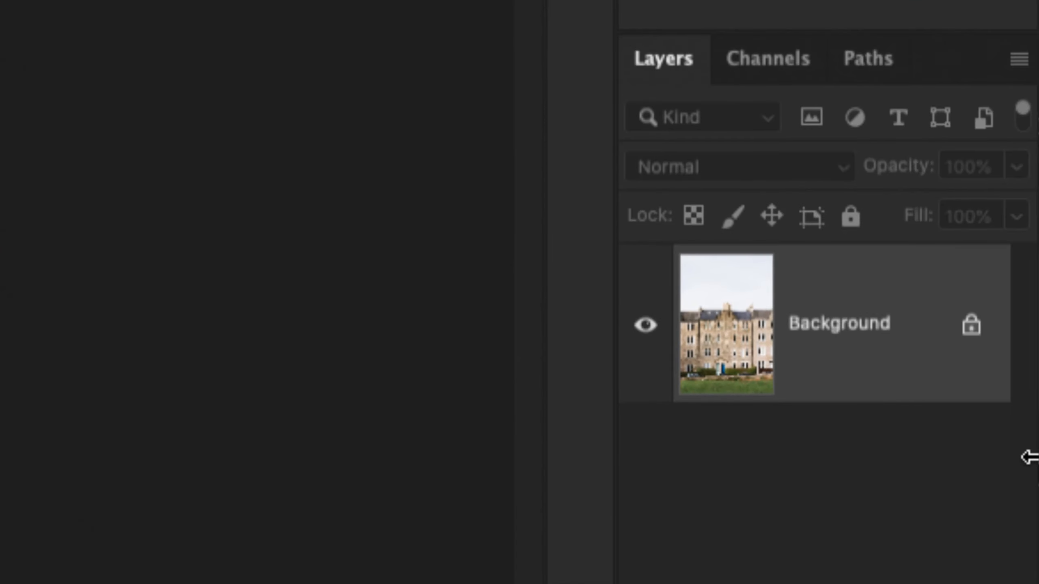
key("ctrl+j")
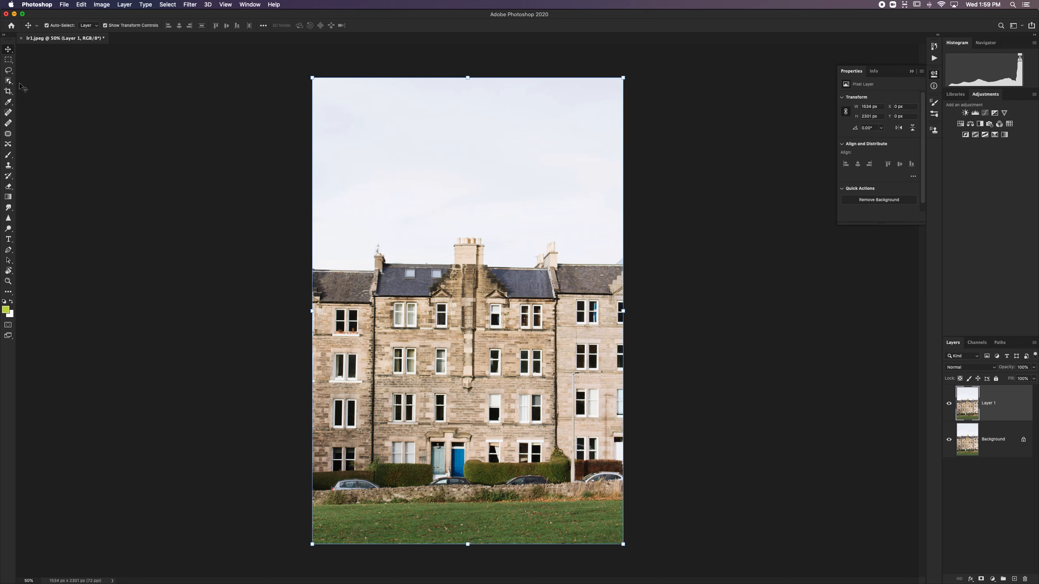
Draw a rectangular selection about 702 by 543 px in the sky and paint it green with the Brush
mouse_move(8, 62)
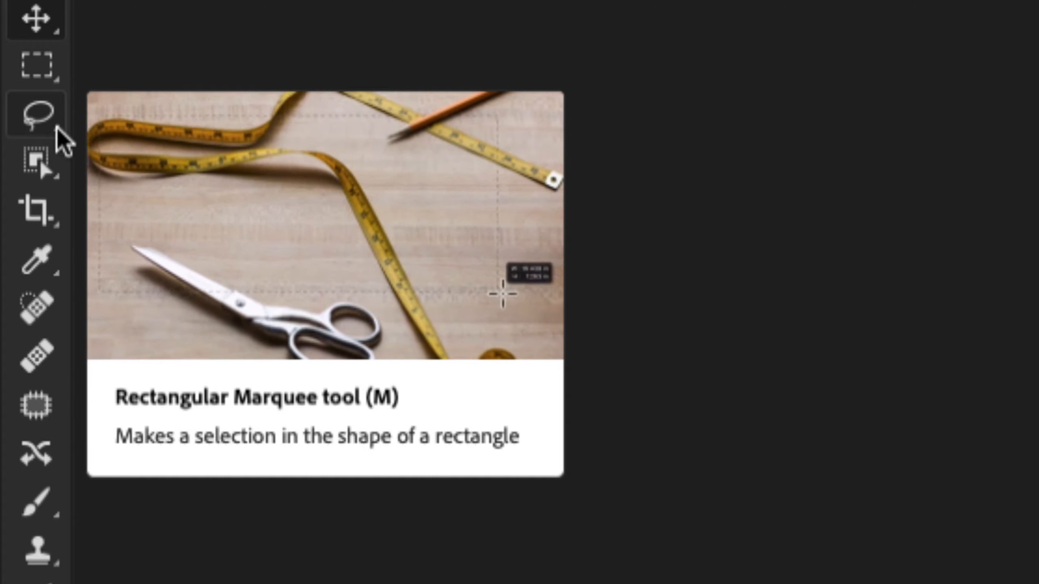
left_click(49, 68)
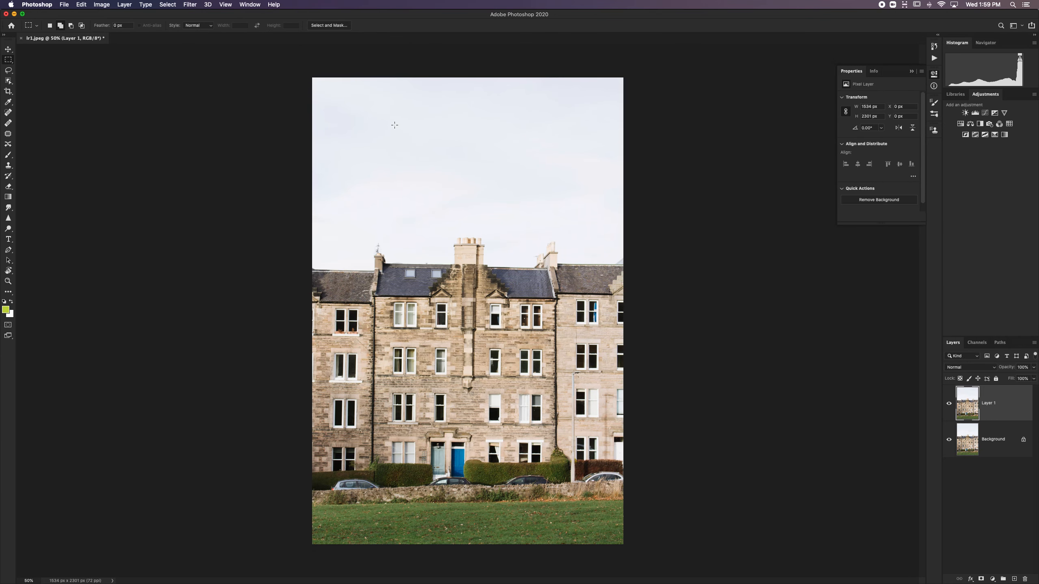
left_click_drag(390, 118, 534, 224)
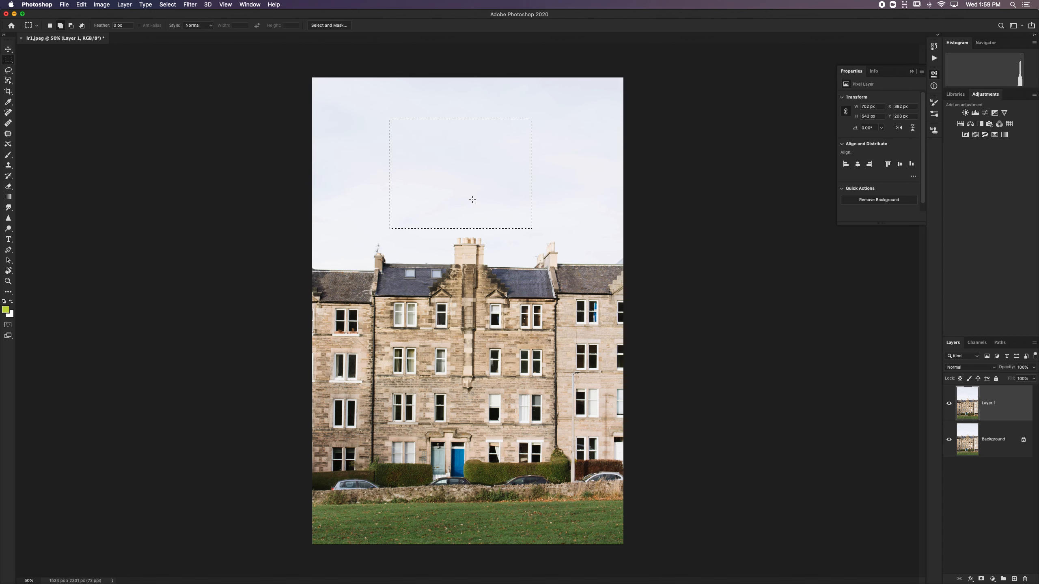
key("b")
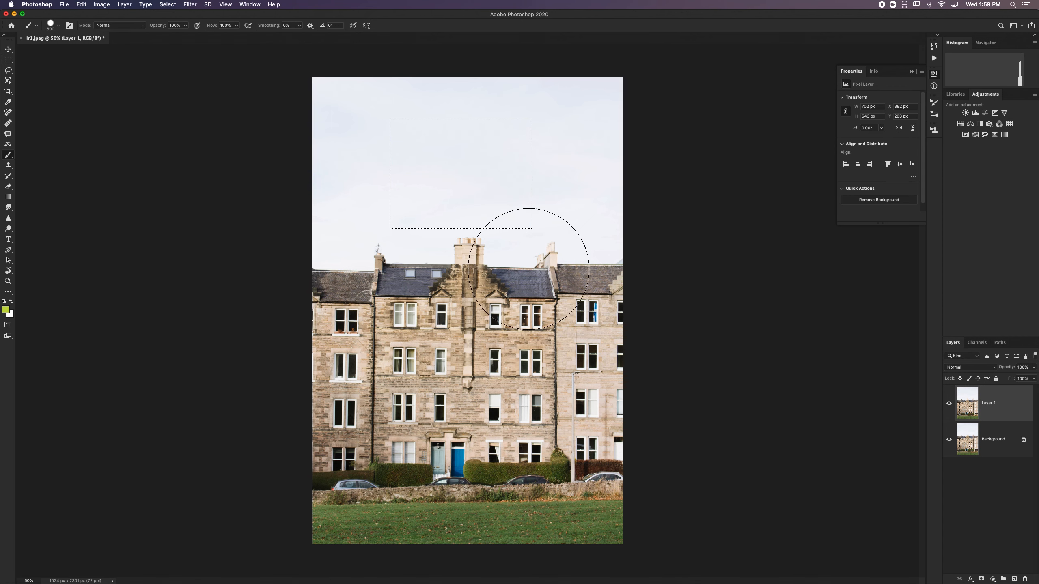
mouse_move(528, 270)
left_mouse_down()
mouse_move(523, 210)
mouse_move(438, 166)
left_mouse_up()
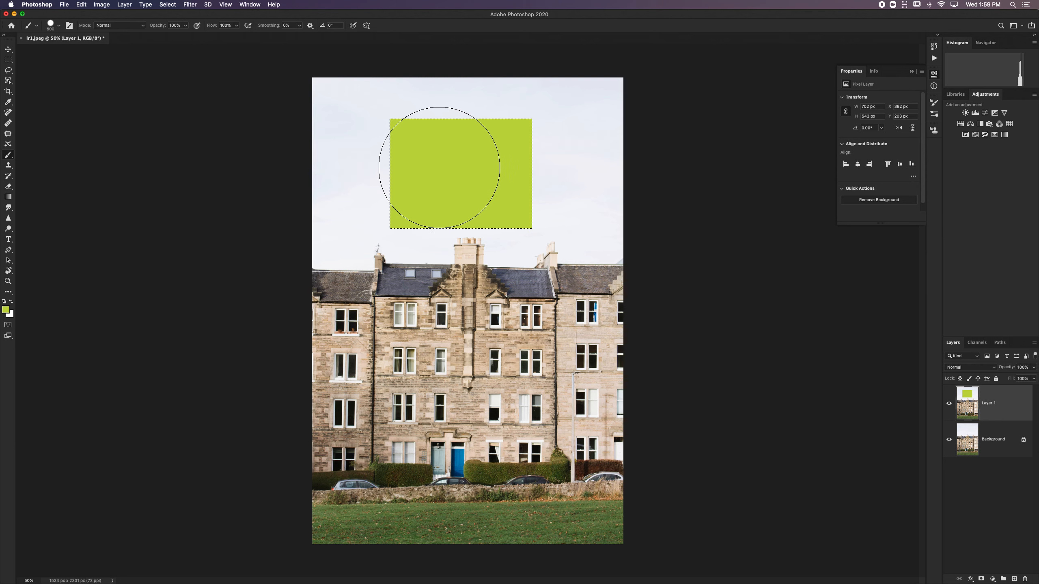
Undo the green fill and repaint the rectangular selection with fresh brush strokes across its edges
key("super+z")
left_click(532, 244)
mouse_move(438, 240)
left_mouse_down()
mouse_move(373, 208)
mouse_move(380, 157)
mouse_move(426, 128)
mouse_move(516, 125)
mouse_move(529, 185)
mouse_move(475, 196)
left_mouse_up()
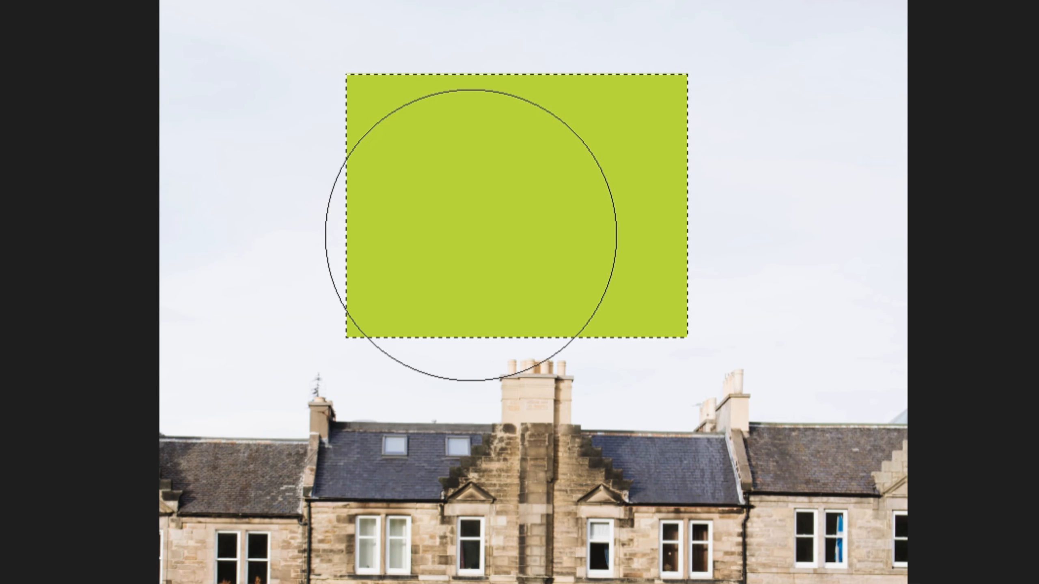
Undo the latest green brush strokes inside the rectangular selection
key("ctrl+z")
key("ctrl+z")
key("ctrl+z")
key("ctrl+z")
key("ctrl+z")
key("ctrl+z")
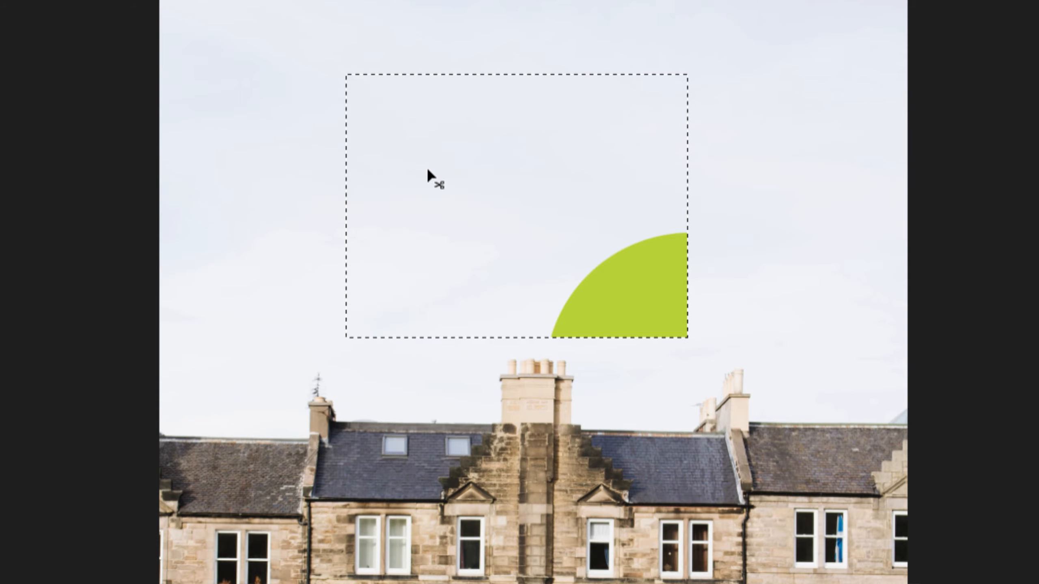
Paint the remaining corners and middle of the rectangular selection green
left_click(709, 75)
left_click(361, 92)
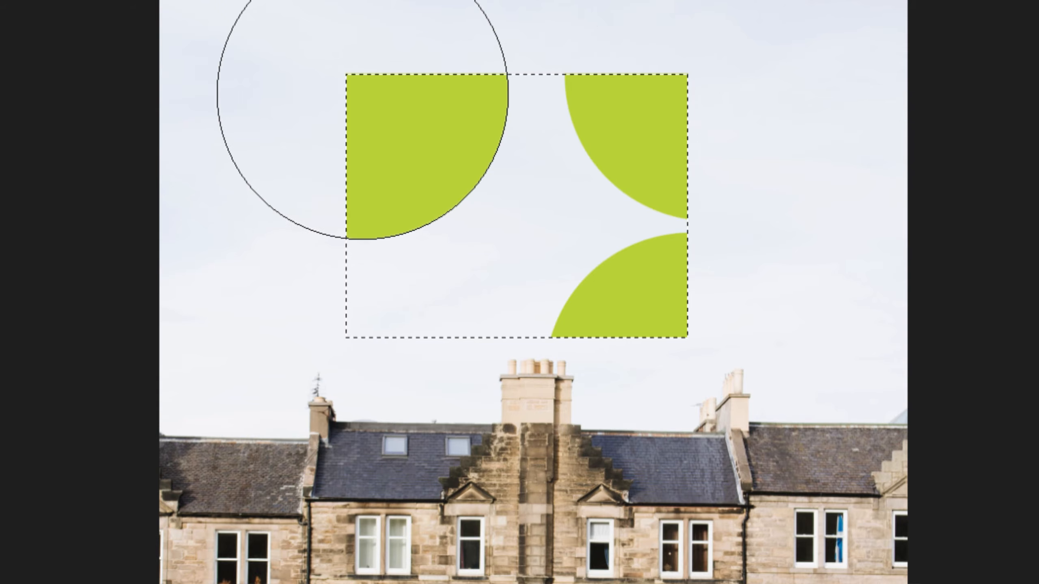
left_click(350, 252)
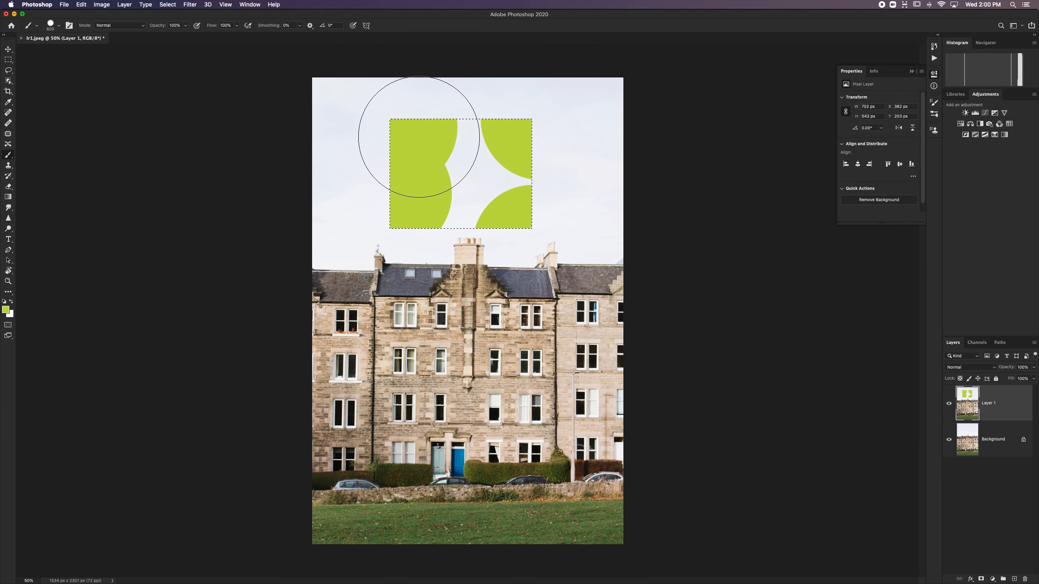
mouse_move(465, 148)
left_mouse_down()
mouse_move(486, 150)
mouse_move(483, 186)
left_mouse_up()
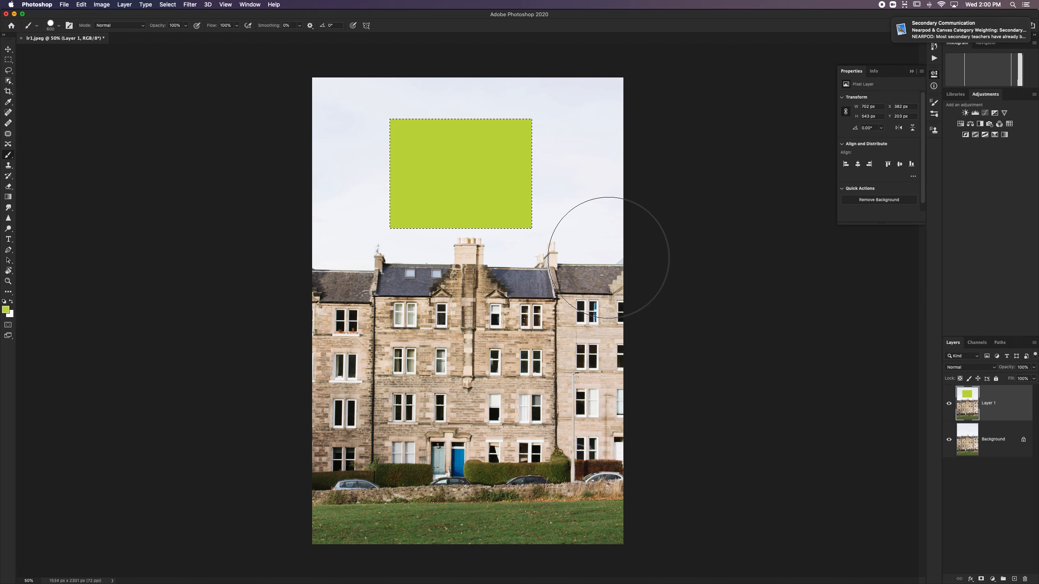
Clear the selection and paint green freely over the sky and buildings
key("super+d")
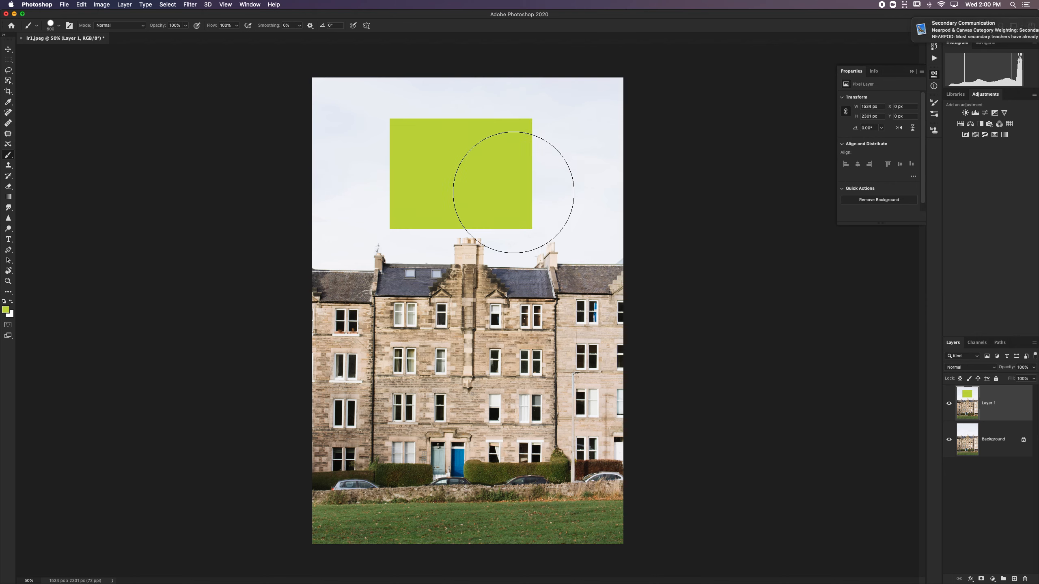
left_click(531, 169)
mouse_move(518, 180)
left_mouse_down()
mouse_move(467, 142)
mouse_move(508, 134)
mouse_move(486, 185)
left_mouse_up()
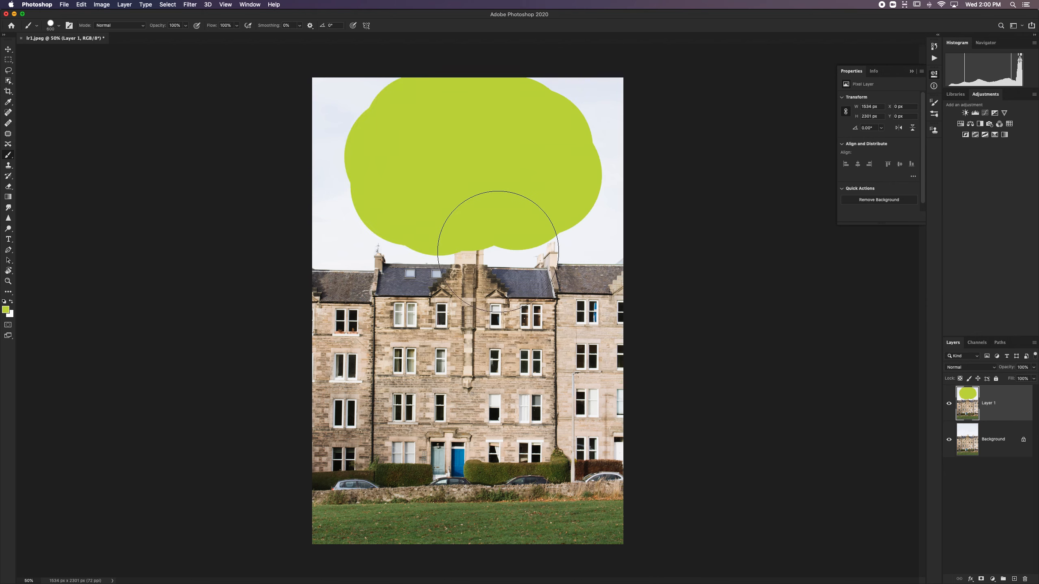
mouse_move(470, 270)
left_mouse_down()
mouse_move(470, 361)
mouse_move(343, 246)
mouse_move(298, 277)
mouse_move(557, 330)
mouse_move(598, 153)
mouse_move(455, 184)
left_mouse_up()
Draw a rectangular selection about 425 by 512 px over the lower-left facade and grass, and paint inside it
key("m")
left_click_drag(362, 414, 449, 518)
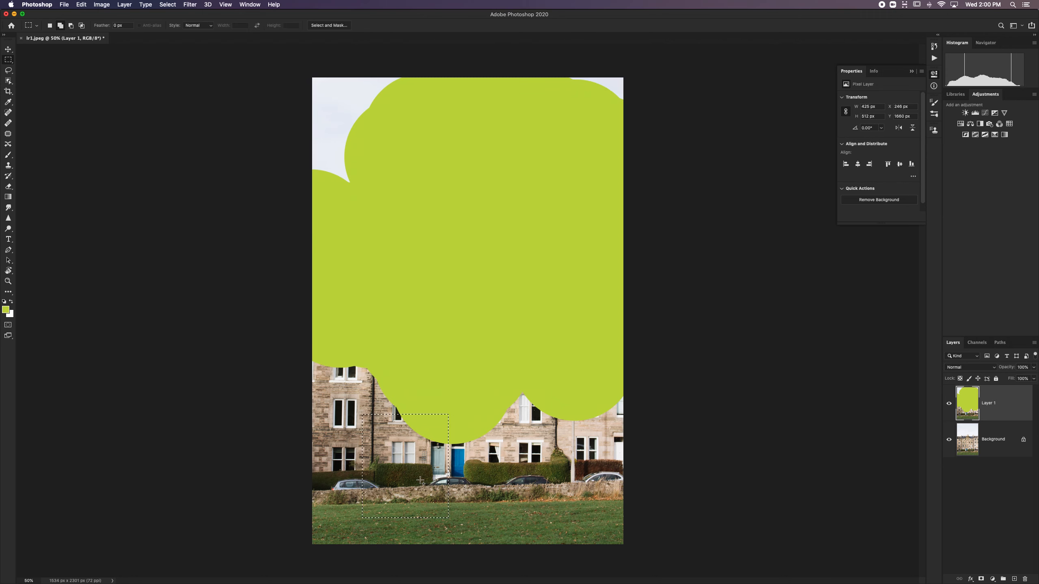
key("b")
mouse_move(434, 470)
left_mouse_down()
mouse_move(411, 436)
mouse_move(418, 464)
mouse_move(412, 452)
left_mouse_up()
Undo all the green painting and the rectangular selections, back to the clean duplicated layer
key("super+z")
key("super+z")
key("super+z")
key("super+z")
key("super+z")
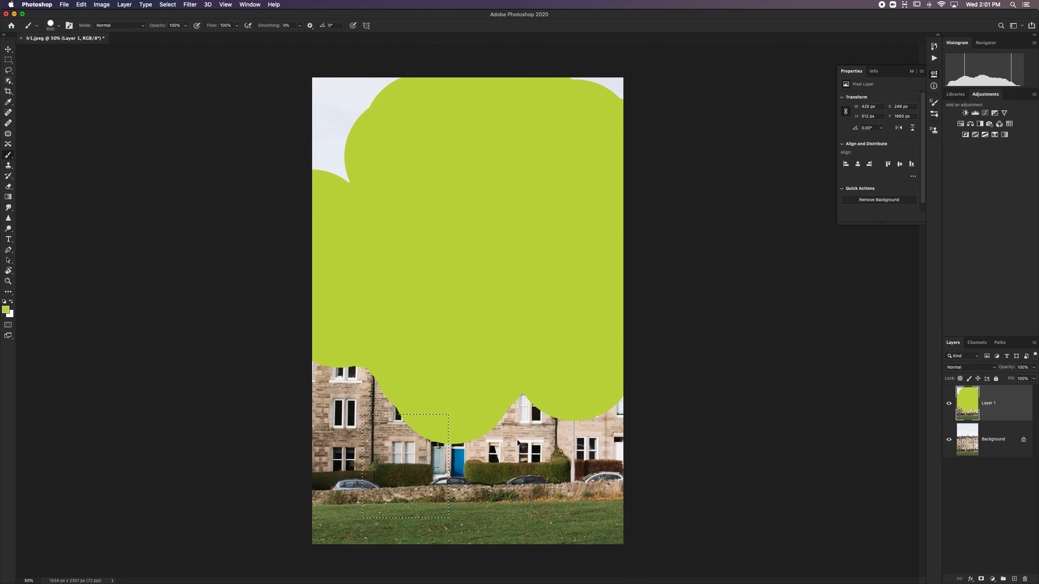
key("super+z")
key("super+z")
key("super+z")
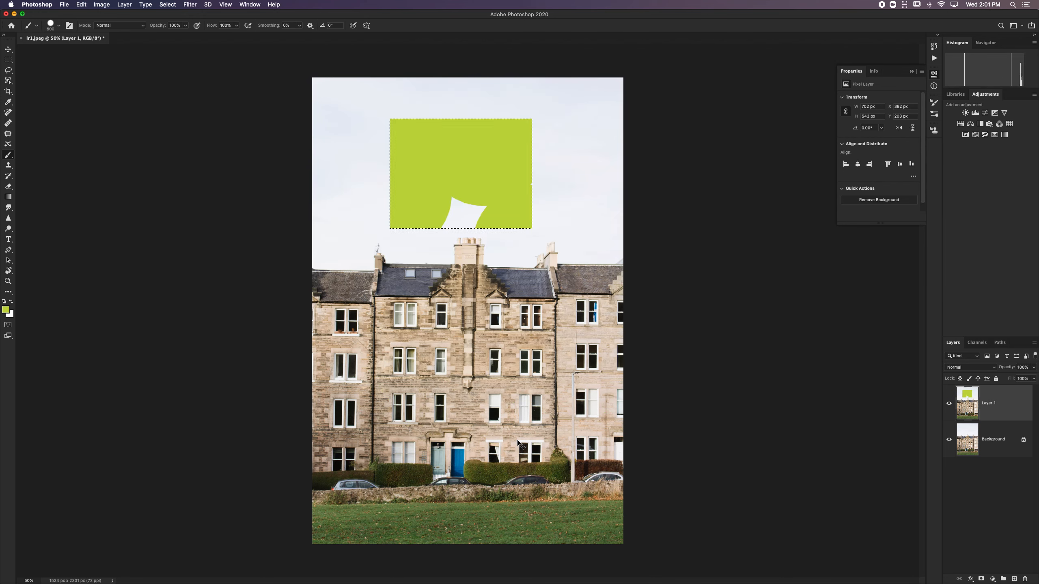
key("super+z")
key("super+z")
key("super+z")
key("super+z")
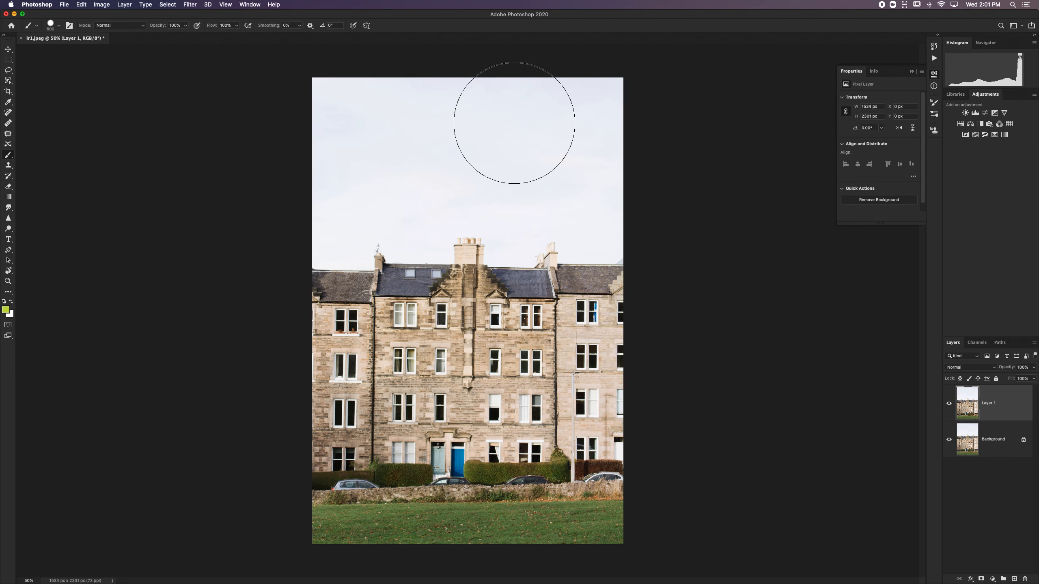
Swap the foreground colour to white, try painting inside a circular selection about 496 px wide in the sky, and undo it
key("shift+m")
mouse_move(417, 150)
left_mouse_down()
mouse_move(514, 264)
mouse_move(509, 225)
mouse_move(567, 265)
mouse_move(518, 232)
mouse_move(542, 252)
left_mouse_up()
key("b")
key("x")
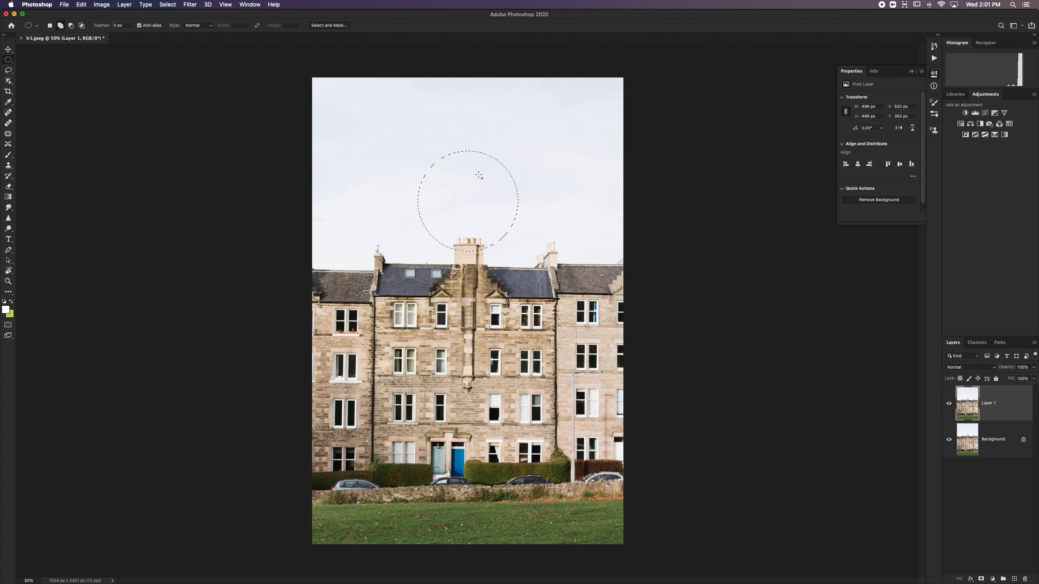
left_click(483, 168)
mouse_move(482, 168)
left_mouse_down()
mouse_move(457, 205)
mouse_move(441, 182)
mouse_move(453, 158)
mouse_move(488, 158)
left_mouse_up()
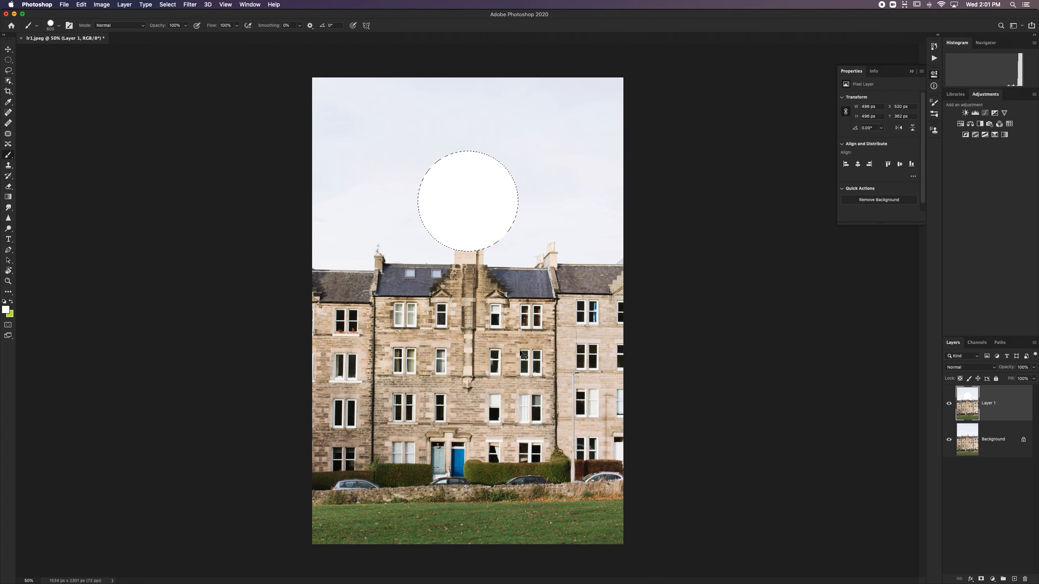
key("super+z")
key("super+z")
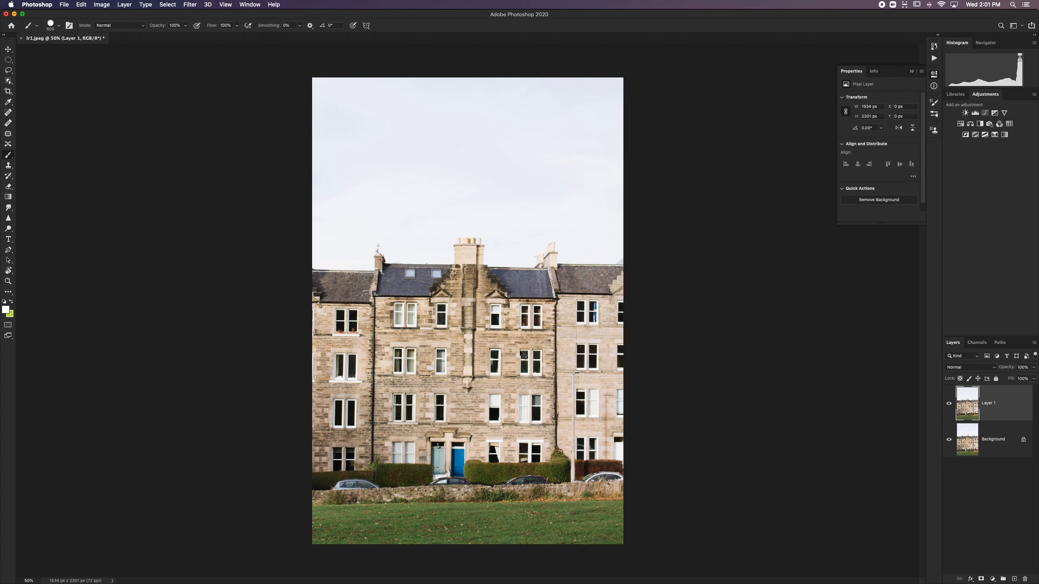
Set the Elliptical Marquee to New selection and draw several circles and ellipses over the sky and buildings, each replacing the last
key("m")
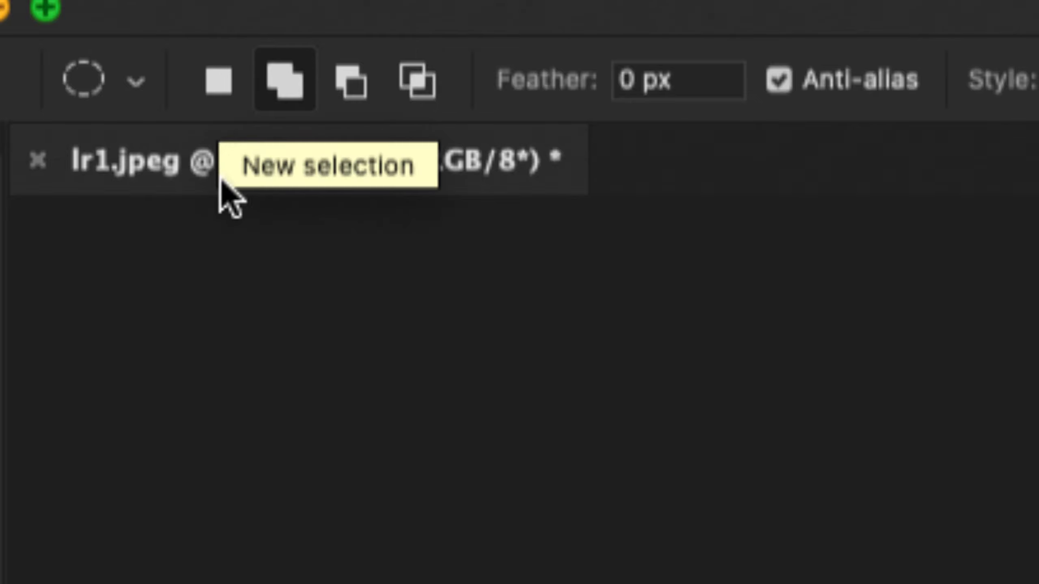
left_click(221, 87)
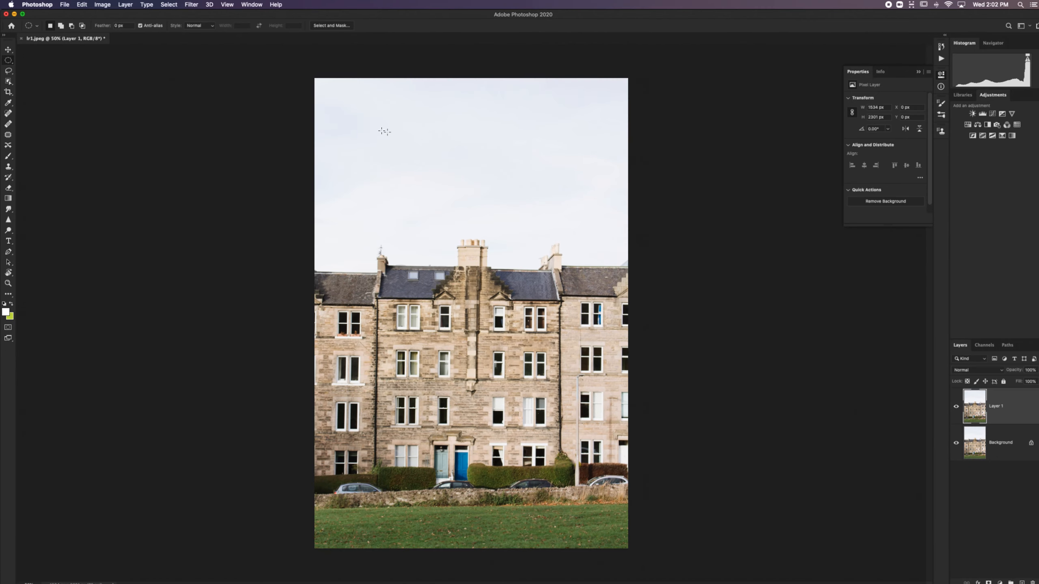
left_click_drag(666, 218, 673, 228)
left_click_drag(386, 131, 497, 237)
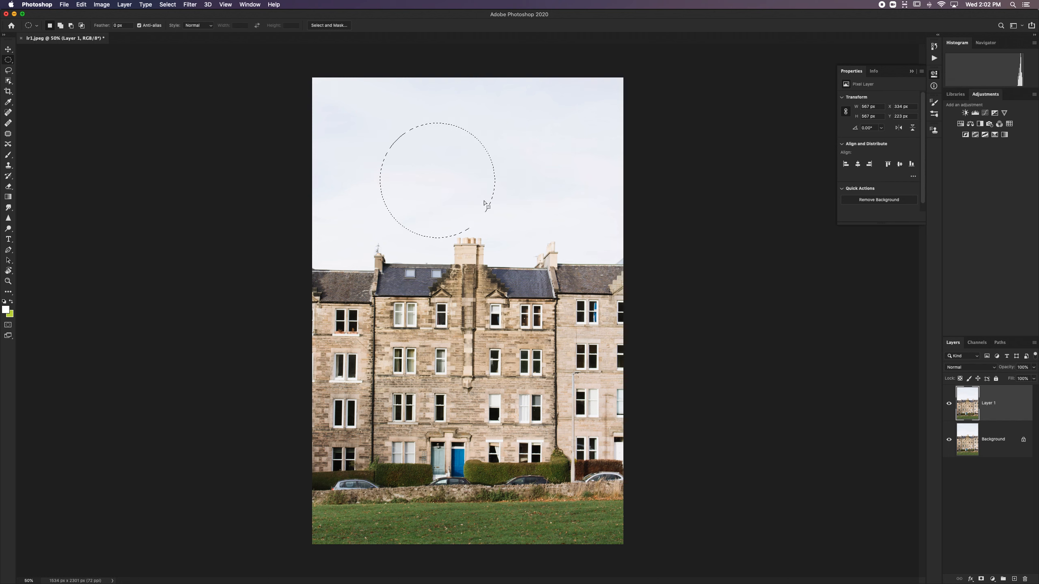
left_click_drag(414, 274, 523, 374)
left_click_drag(379, 121, 449, 168)
left_click_drag(549, 135, 490, 172)
left_click_drag(417, 106, 443, 193)
left_click_drag(524, 140, 408, 169)
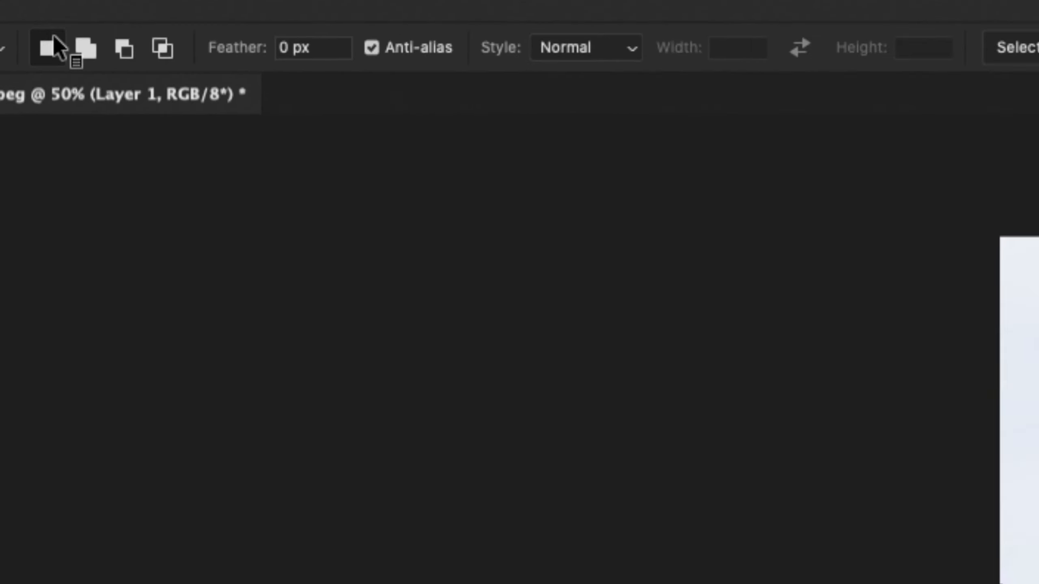
Set the Elliptical Marquee to Add to selection, try it with overlapping ellipses in the sky, and clear the selection
left_click(107, 54)
left_click_drag(411, 123, 484, 191)
left_click_drag(402, 167, 457, 217)
left_click_drag(518, 132, 437, 212)
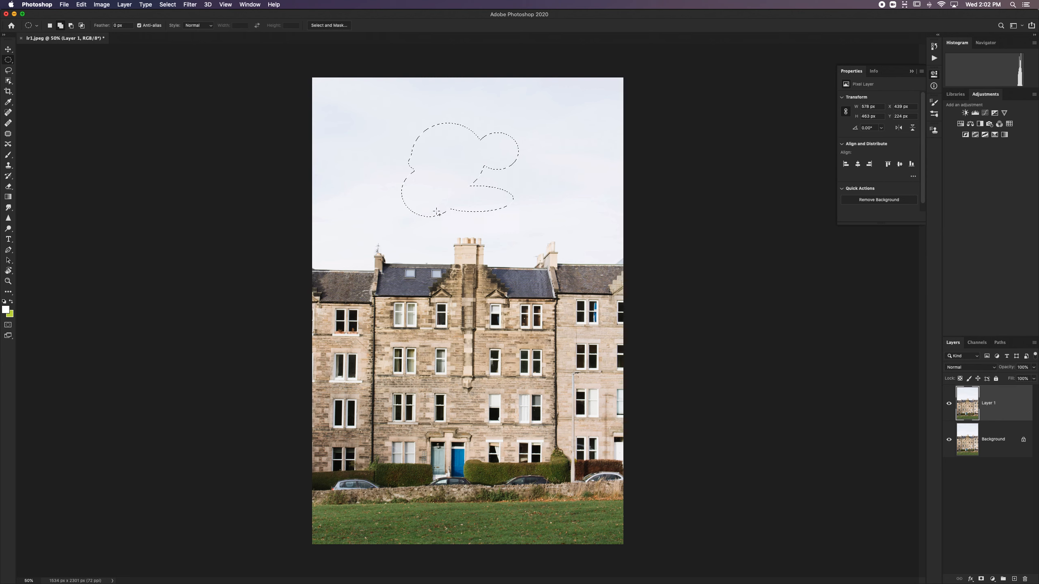
left_click_drag(384, 107, 392, 178)
key("super+d")
Combine three overlapping circles into a mouse-head selection about 765 by 667 px above the roofs and paint it white
left_click_drag(437, 159, 540, 263)
left_click_drag(439, 141, 483, 191)
left_click_drag(523, 127, 488, 209)
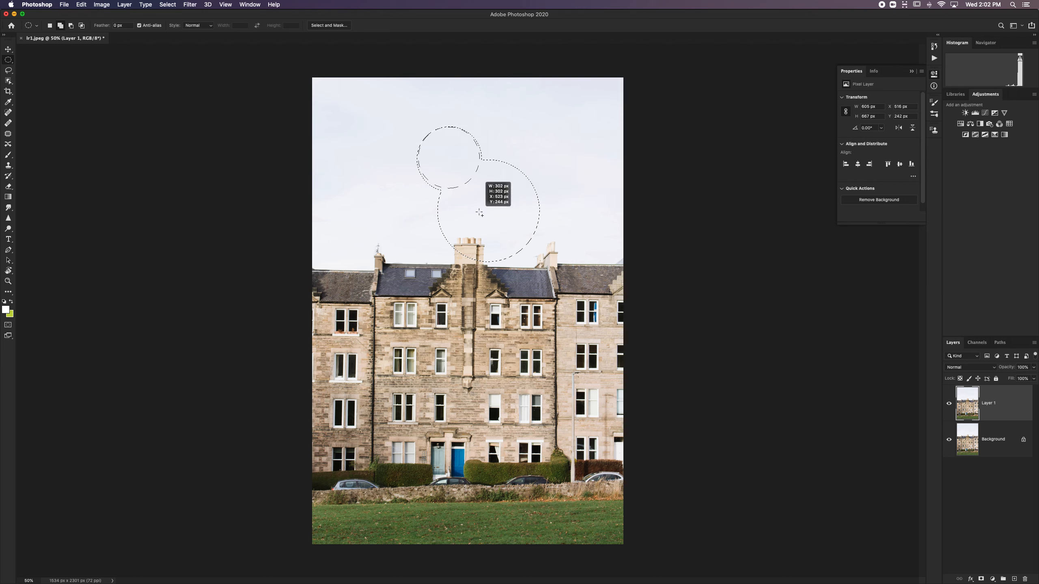
left_click_drag(483, 220, 572, 220)
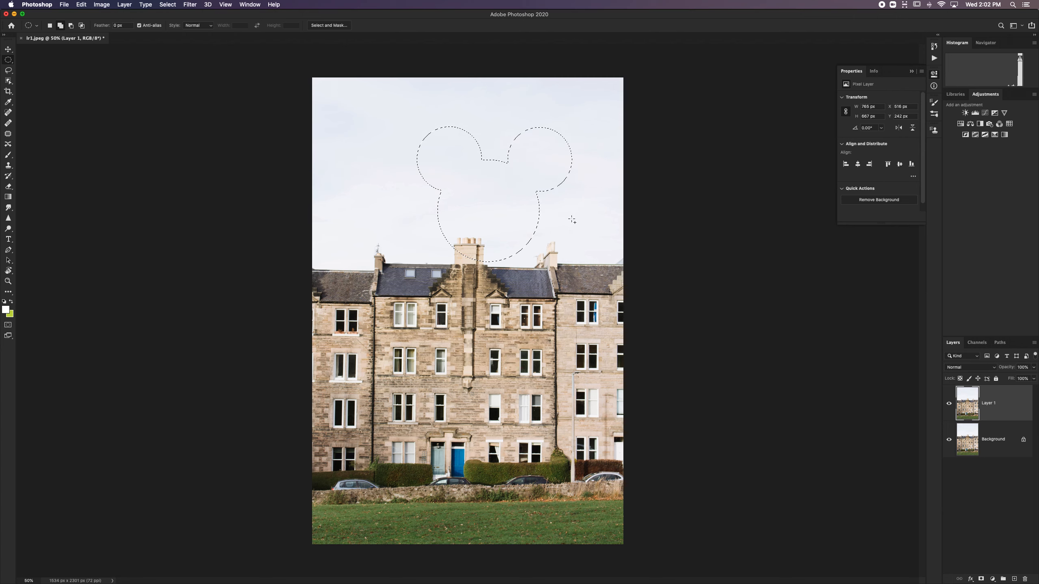
key("b")
mouse_move(544, 159)
left_mouse_down()
mouse_move(458, 225)
mouse_move(519, 249)
left_mouse_up()
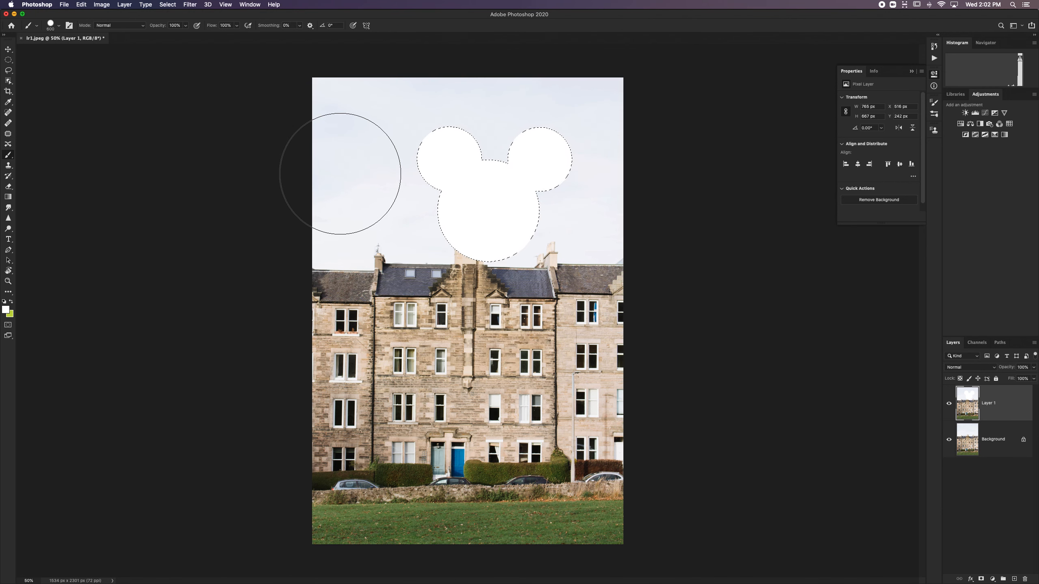
Try several overlapping ellipses over the white mouse head with the Elliptical Marquee, clear the selection, and undo the white paint
key("m")
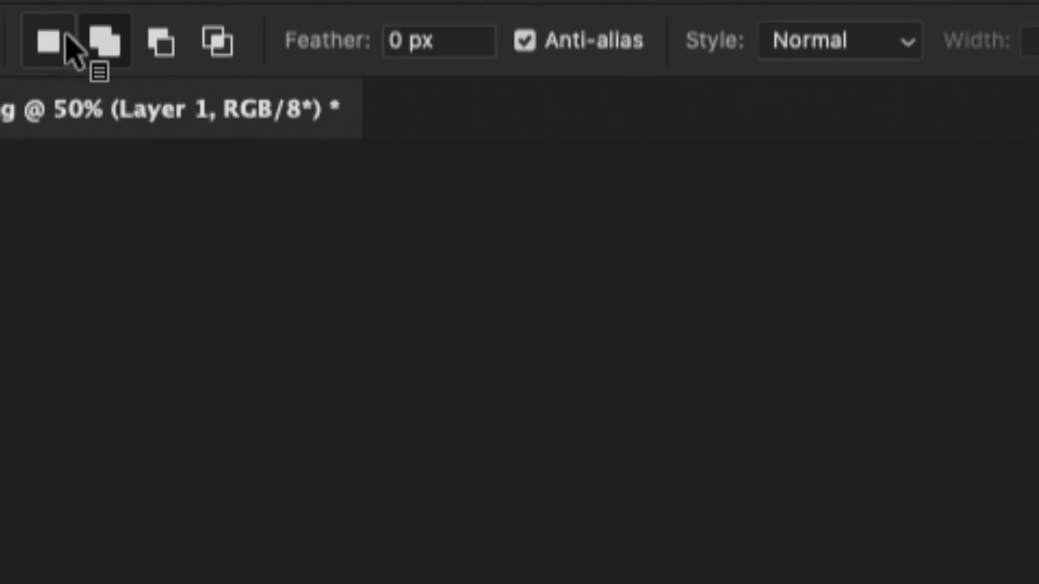
left_click(60, 25)
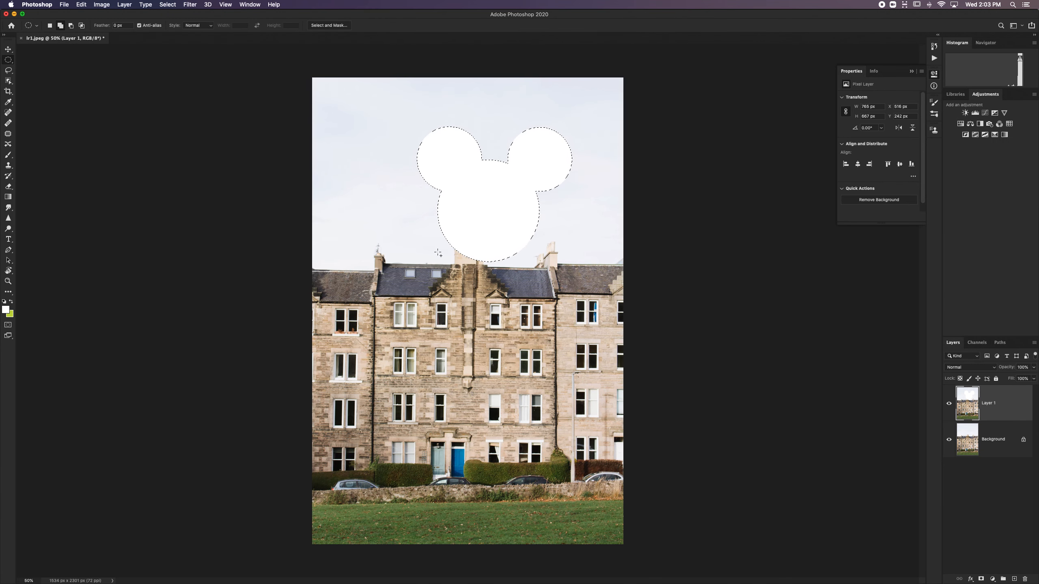
left_click_drag(412, 207, 564, 259)
left_click_drag(379, 113, 482, 195)
left_click_drag(492, 108, 573, 205)
left_click_drag(435, 109, 510, 307)
left_click_drag(453, 231, 538, 282)
left_click(567, 189)
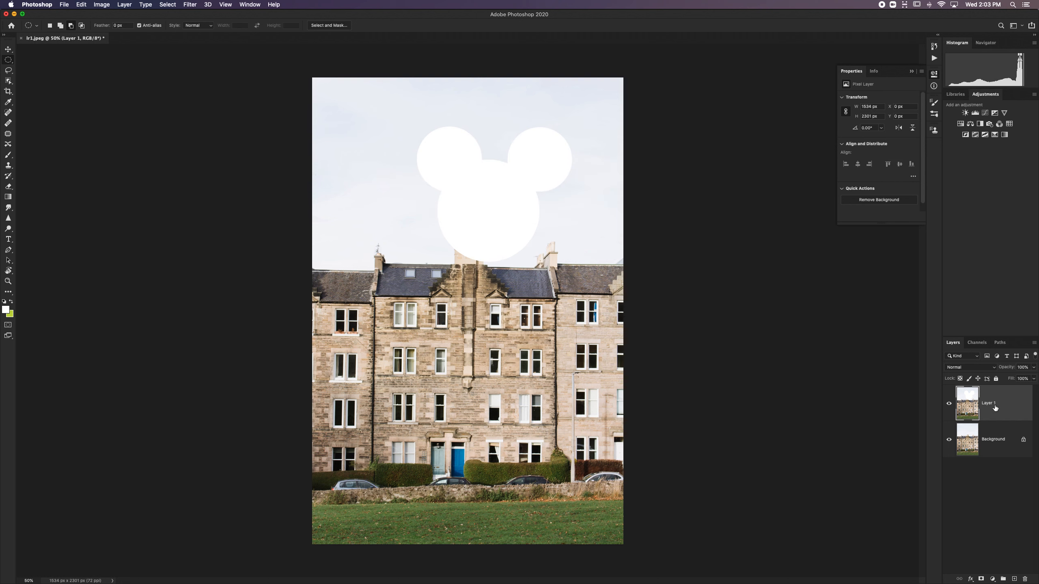
key("super+z")
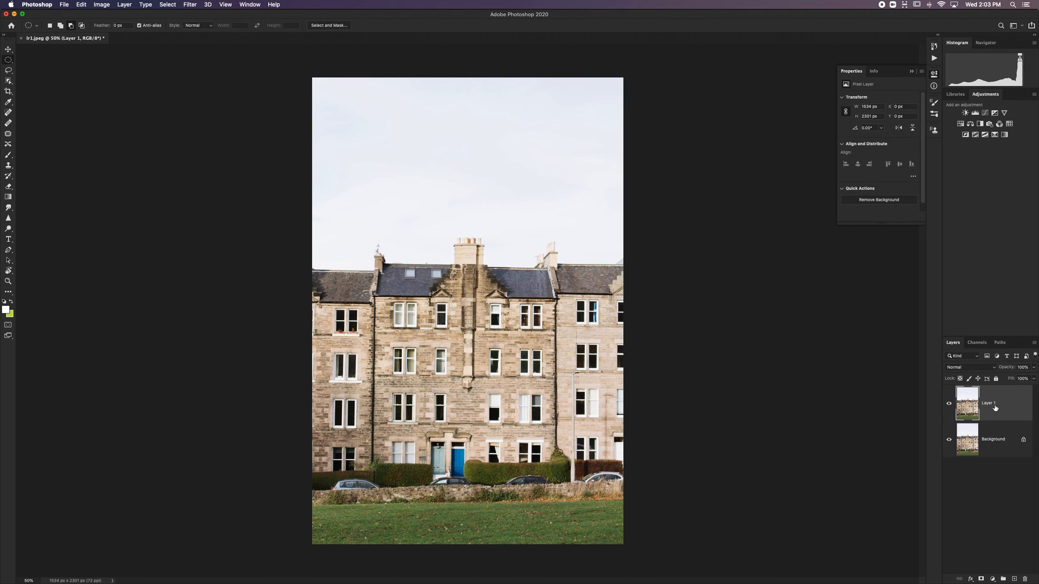
Select an ellipse about 850 by 750 px over the sky and roofs, and intersect it with a rectangular marquee around the central chimney
left_click_drag(375, 128, 549, 282)
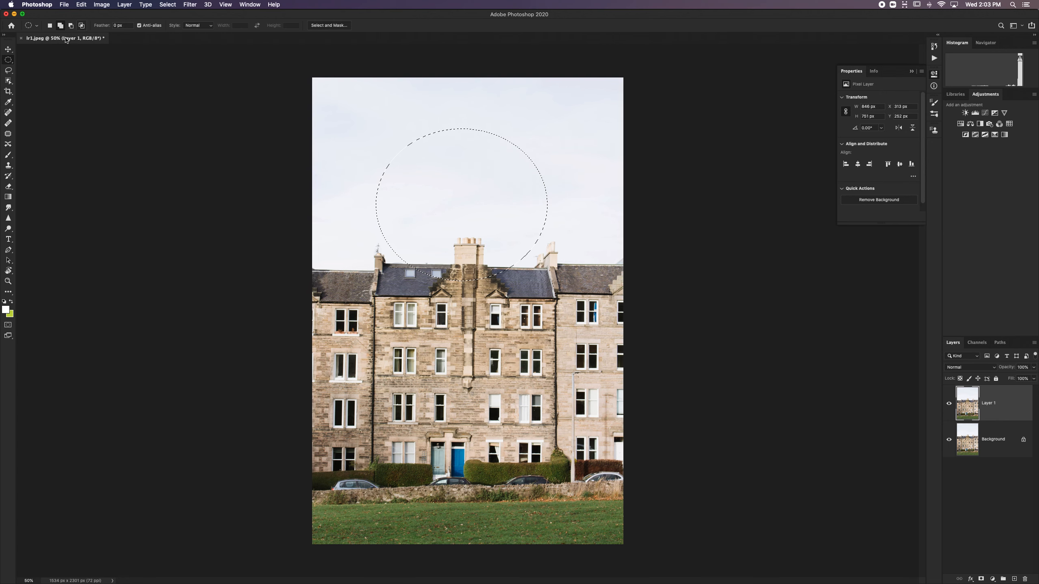
right_click(7, 60)
left_click(25, 60)
left_click(132, 37)
left_click_drag(451, 236, 489, 396)
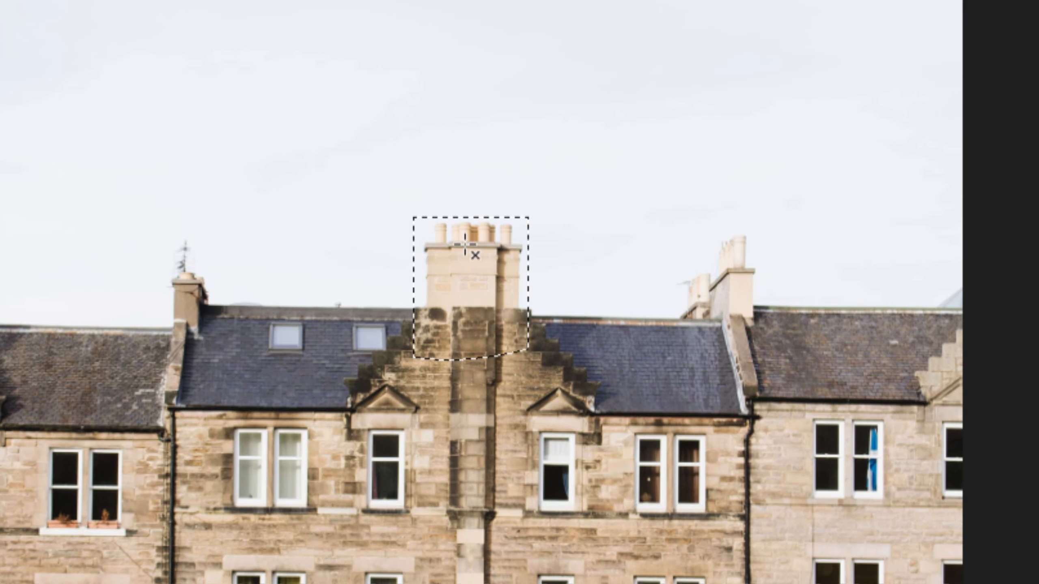
Try painting white inside the intersected chimney selection, undo the paint, and clear the selection
key("b")
left_click(461, 261)
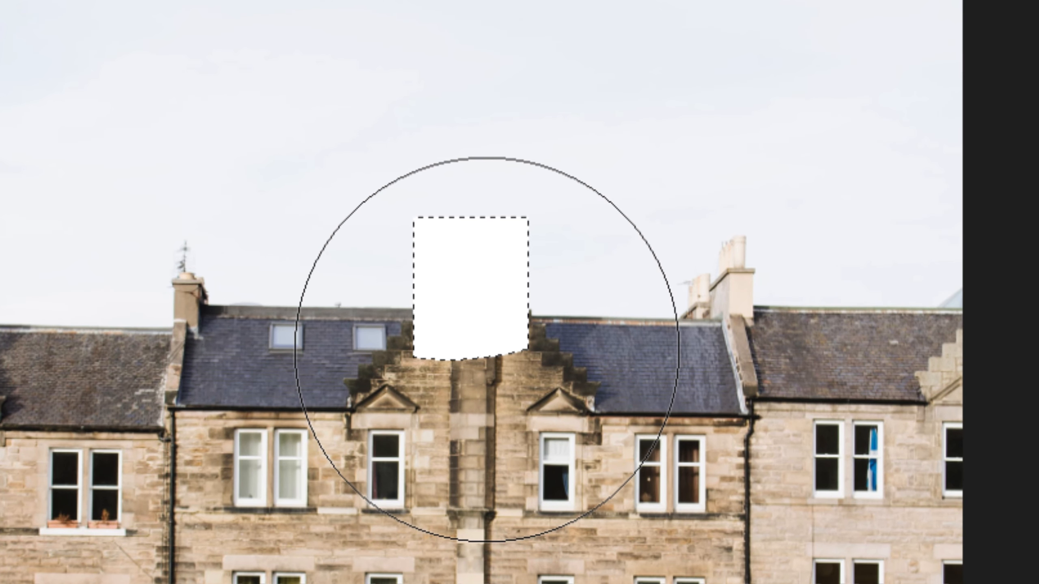
key("v")
key("ctrl+z")
key("ctrl+d")
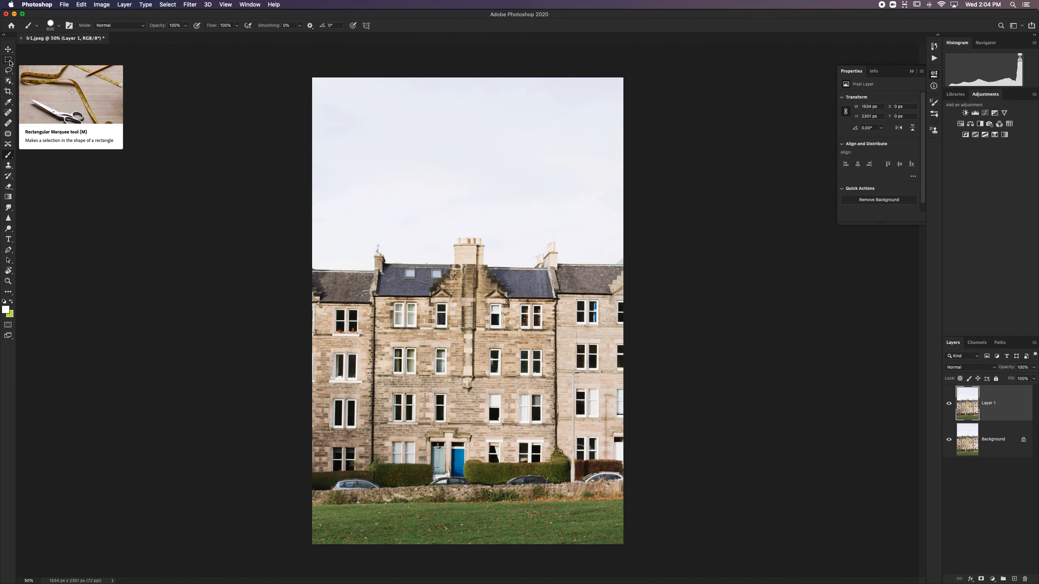
Trace the central chimney with the freehand Lasso in a closed loop about 171 by 153 px, and clear the selection
left_click(8, 60)
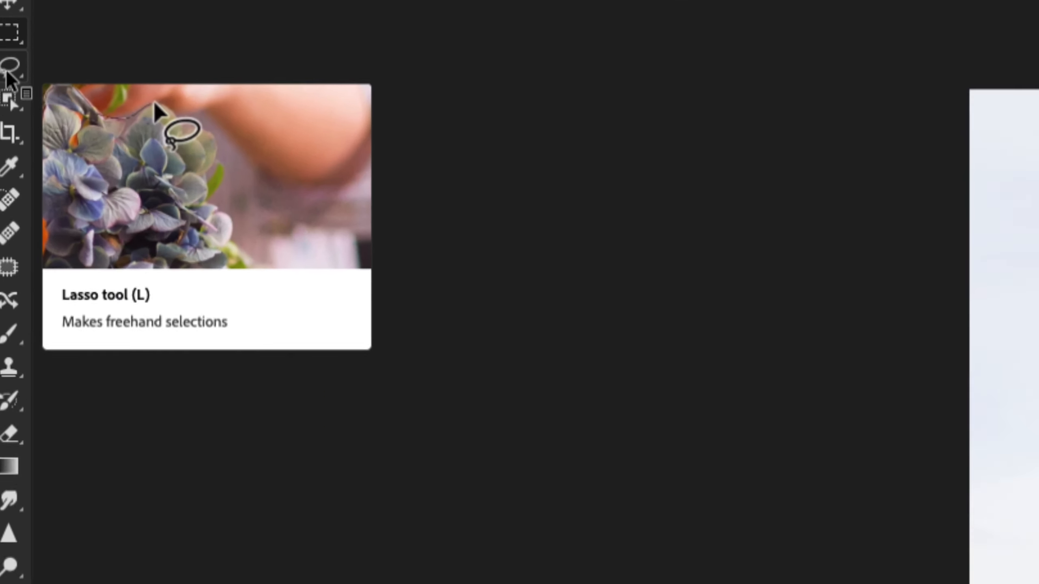
left_click(8, 71)
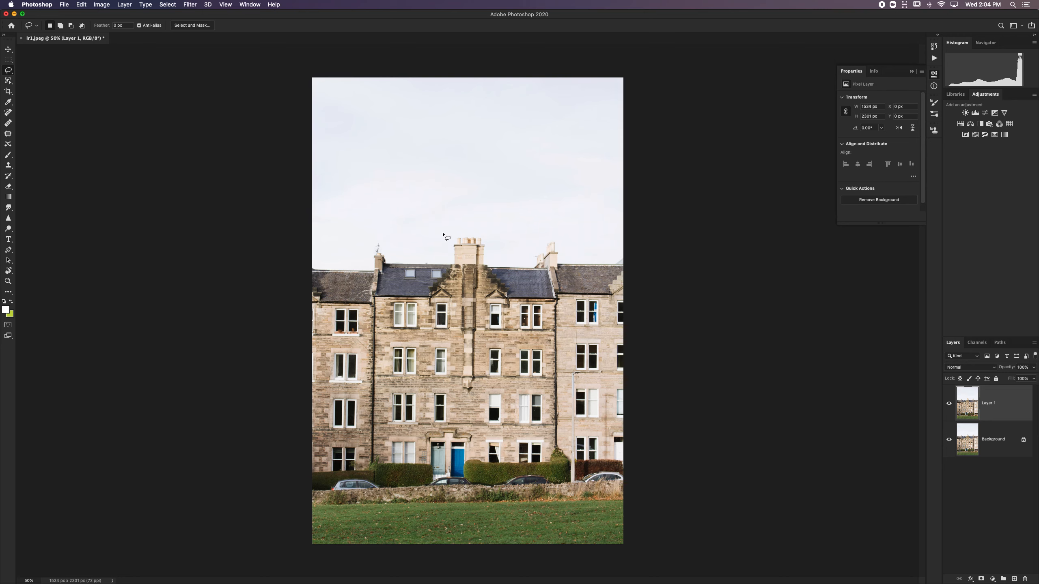
scroll(471, 237, "up", 10)
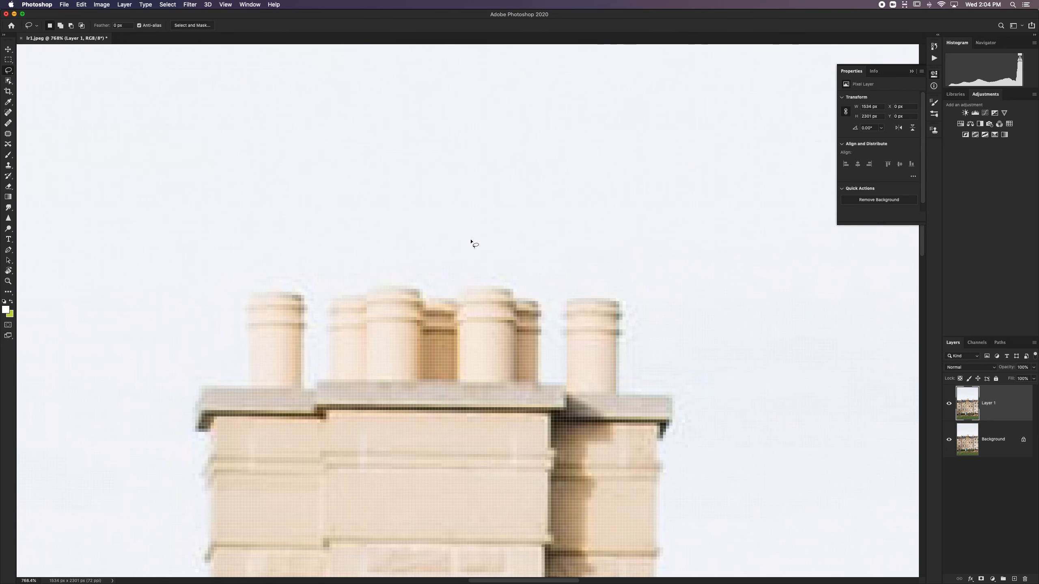
scroll(471, 238, "down", 2)
mouse_move(347, 275)
left_mouse_down()
mouse_move(331, 312)
mouse_move(317, 431)
mouse_move(341, 487)
mouse_move(521, 484)
mouse_move(578, 455)
mouse_move(584, 329)
mouse_move(527, 256)
mouse_move(514, 281)
mouse_move(479, 252)
mouse_move(348, 261)
left_mouse_up()
key("q")
key("q")
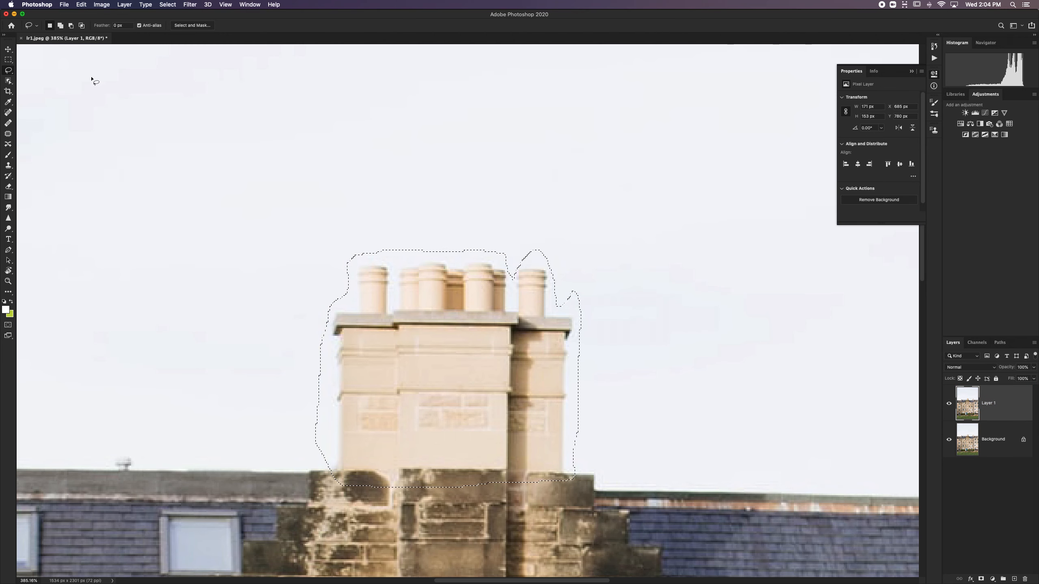
key("super+d")
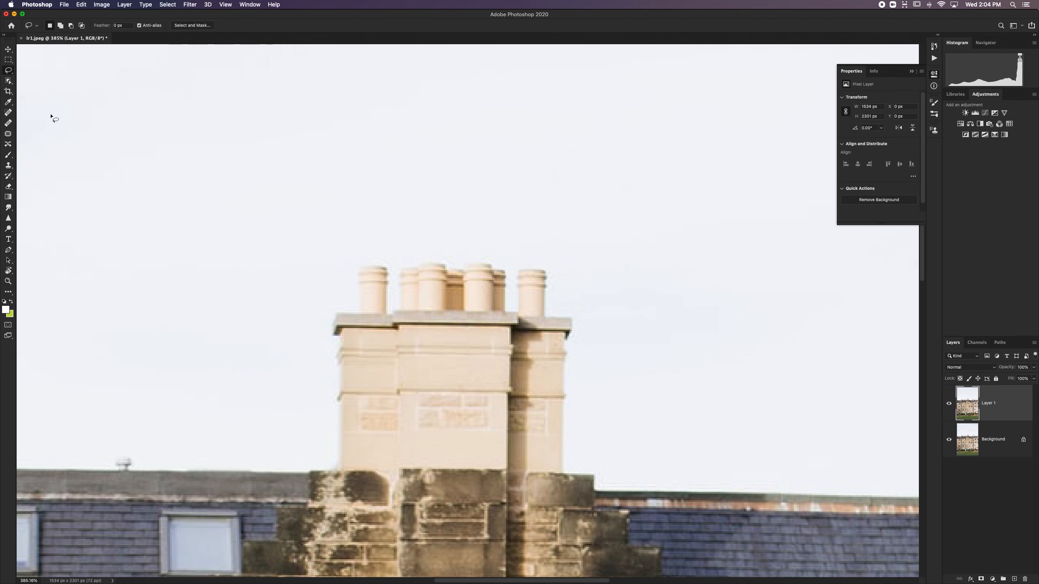
Outline the central chimney with the Polygonal Lasso in a closed loop about 175 by 156 px, and clear the selection
right_click(12, 75)
left_click(51, 77)
left_click(337, 262)
left_click(343, 307)
left_click(323, 312)
left_click(321, 450)
left_click(328, 493)
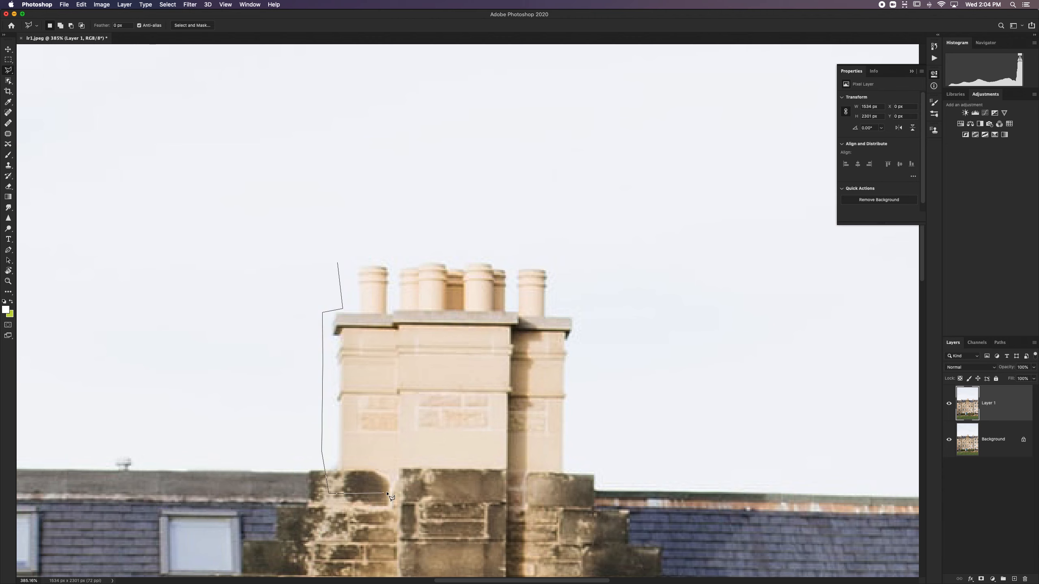
left_click(593, 484)
left_click(585, 322)
left_click(558, 309)
left_click(560, 296)
left_click(559, 267)
left_click(524, 252)
left_click(511, 266)
left_click(460, 259)
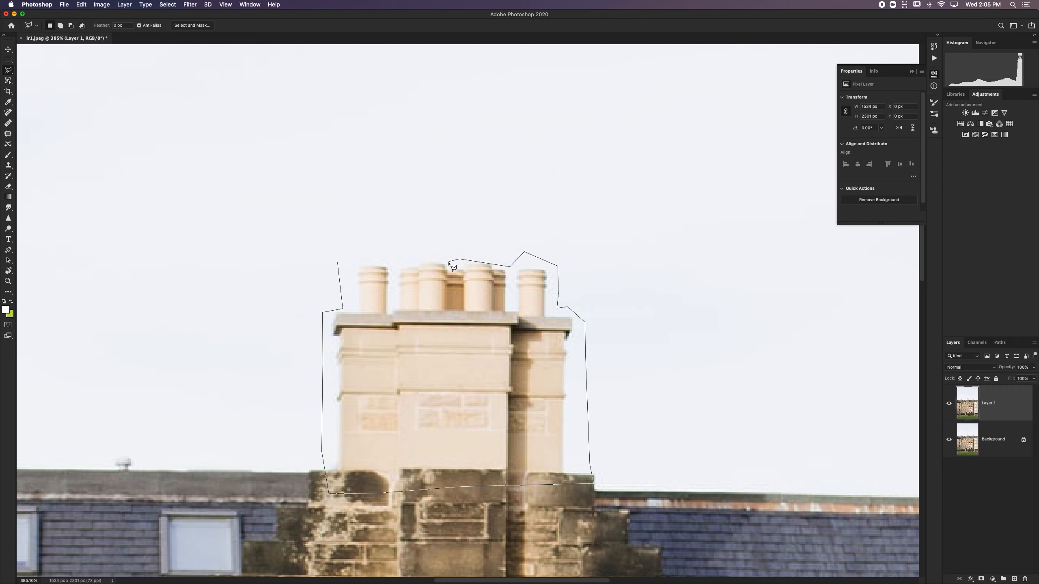
left_click(415, 254)
left_click(393, 260)
left_click(362, 251)
left_click(338, 263)
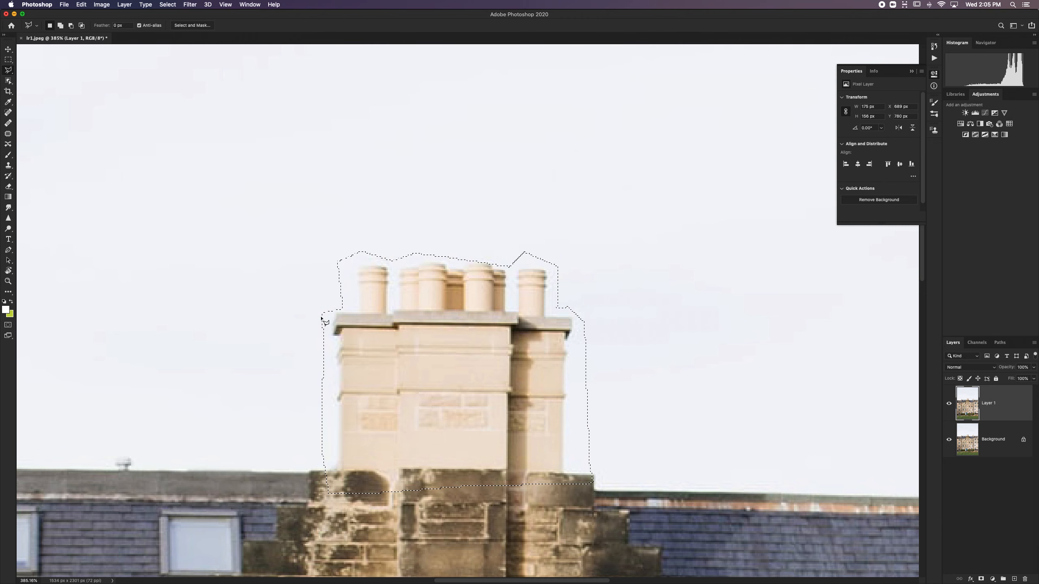
left_click(321, 296)
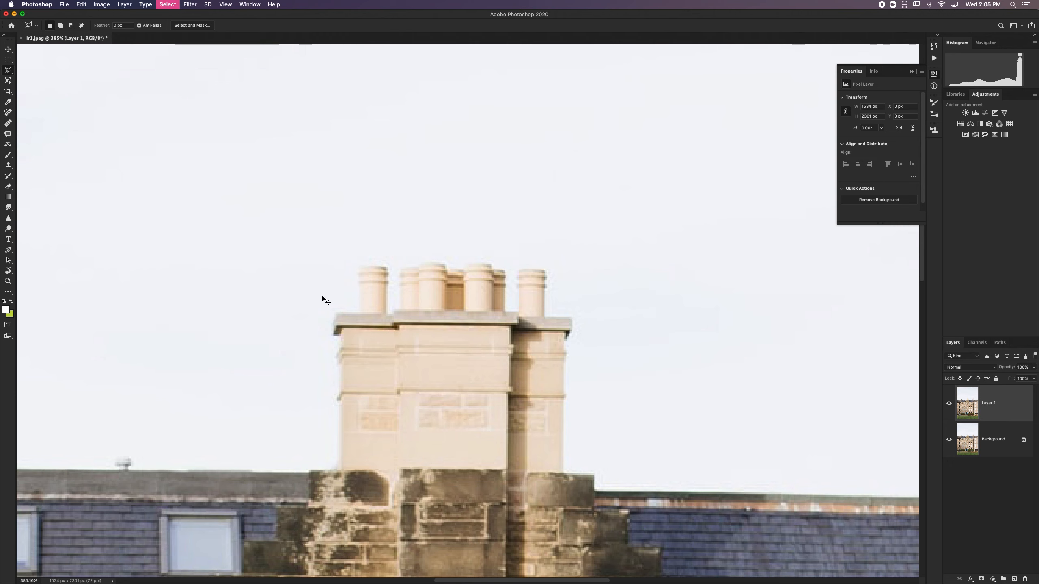
Trace the edge of the central chimney with the Magnetic Lasso, starting beside its leftmost pot
left_click(12, 72)
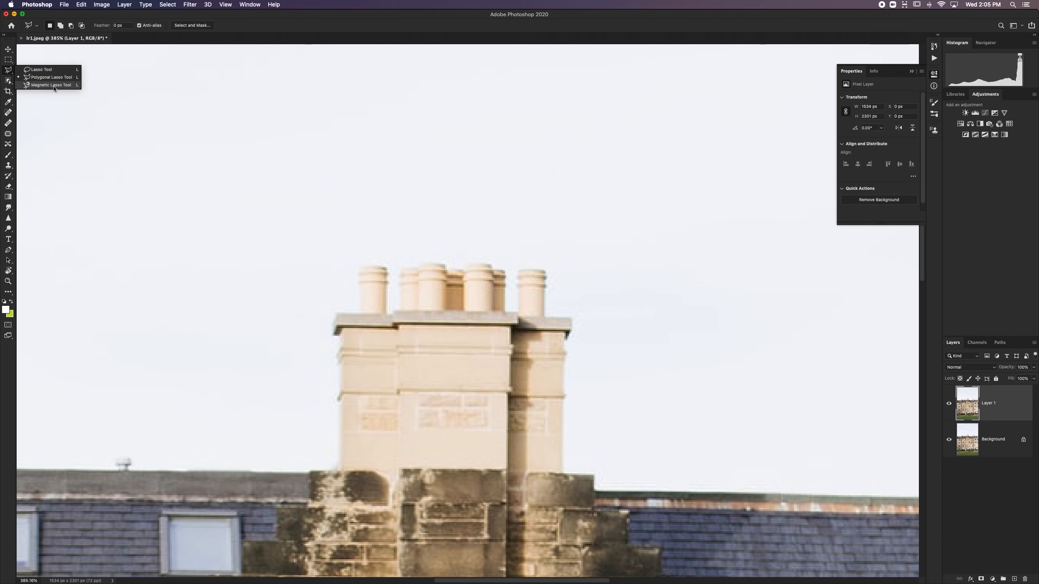
left_click(54, 85)
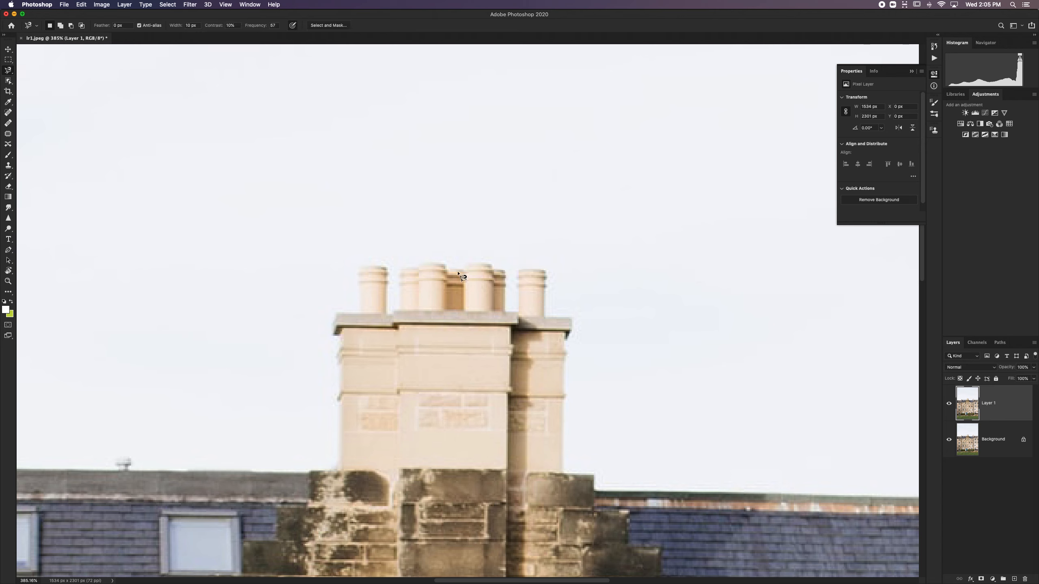
left_click(359, 262)
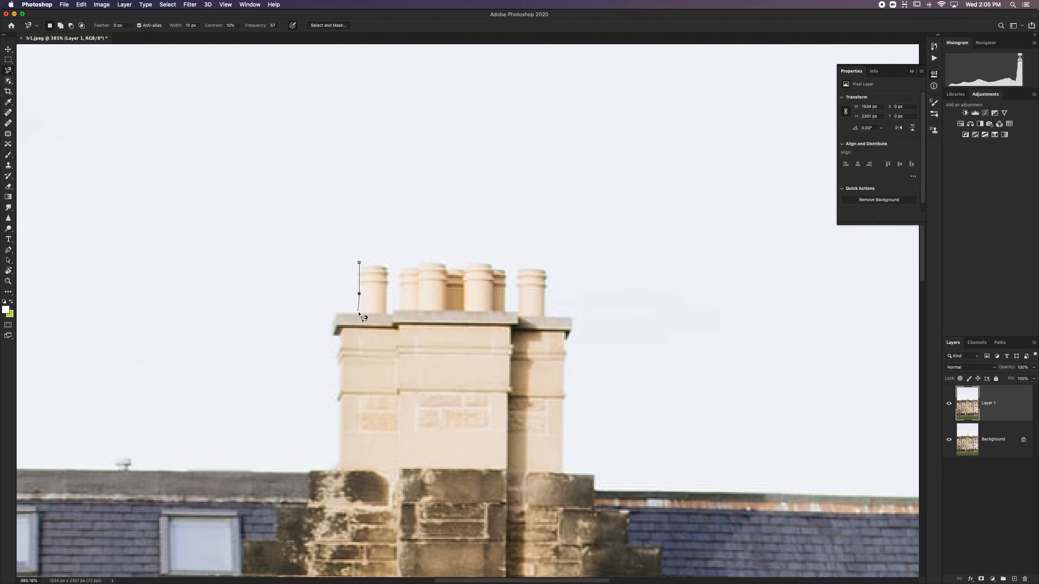